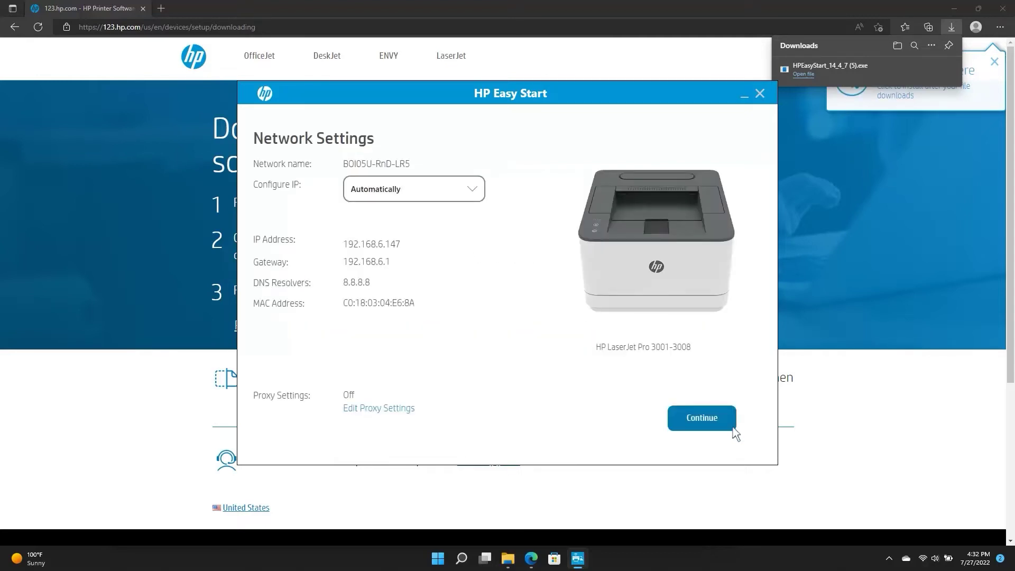
- Confirm the firmware is current, print the pairing code, and continue into HP Smart Admin setup
left_click(732, 427)
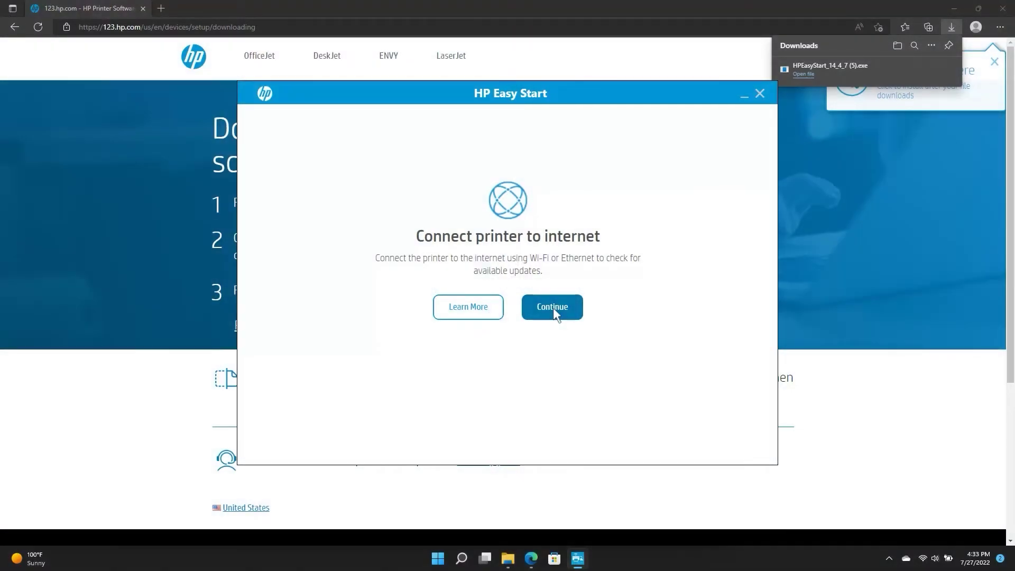
left_click(554, 309)
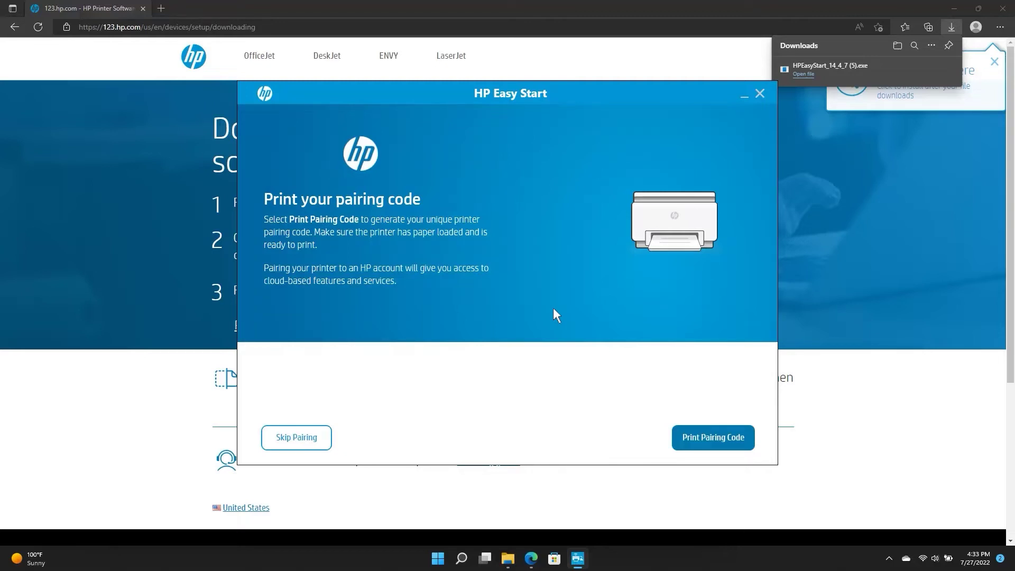
left_click(715, 442)
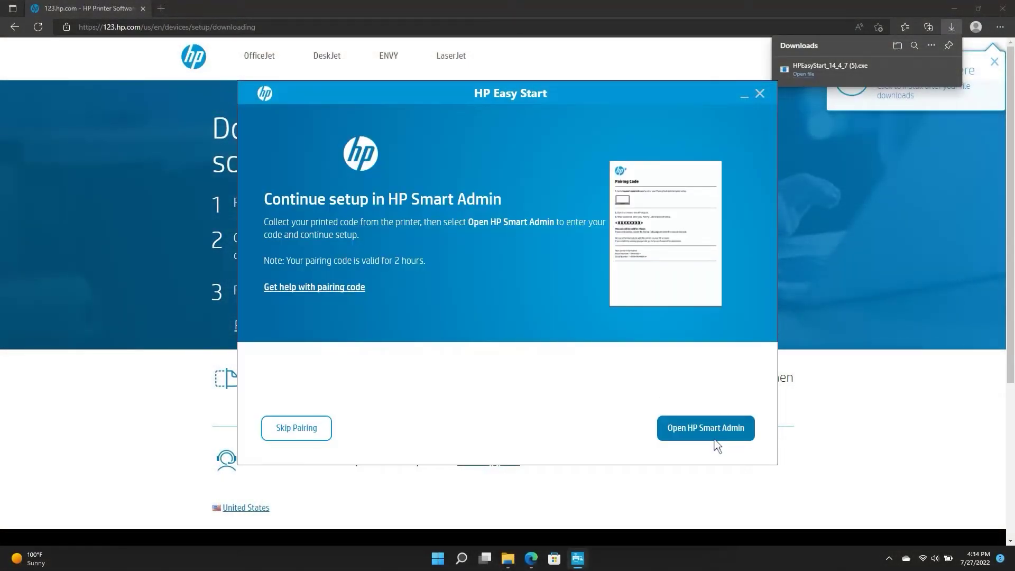
left_click(714, 439)
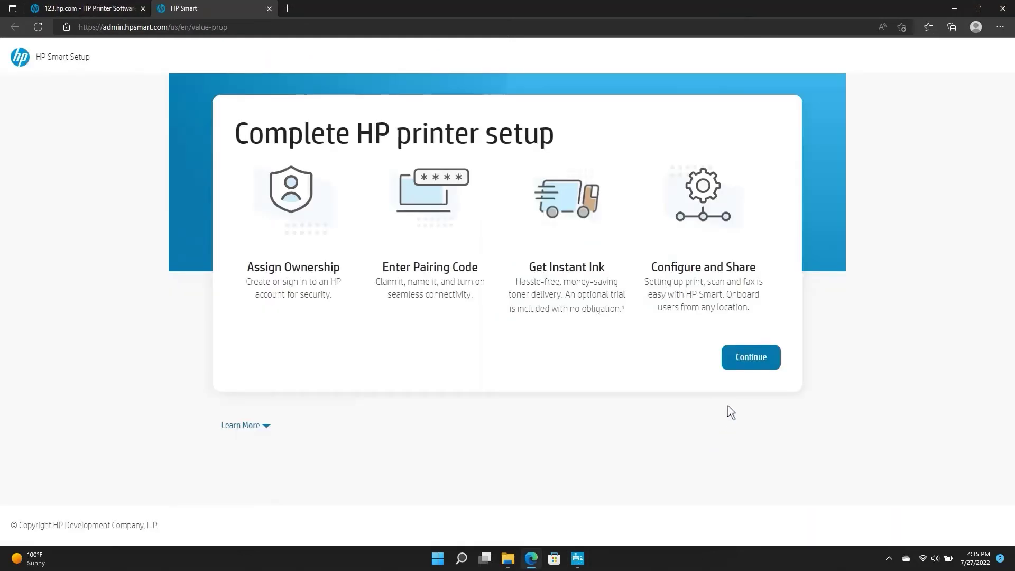
- Sign up for a new HP account, filling the name, e-mail and password fields from autofill
left_click(747, 357)
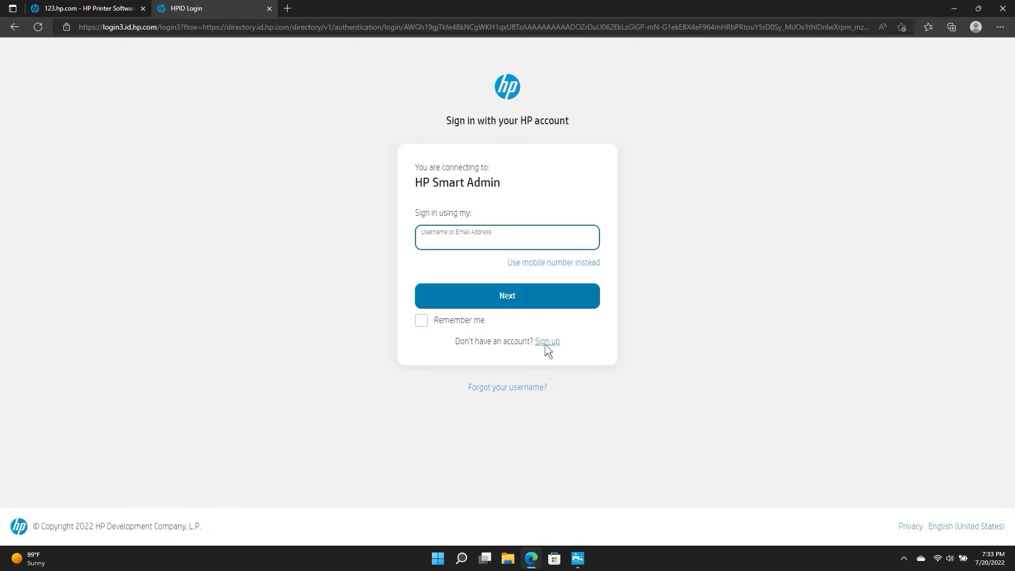
left_click(545, 345)
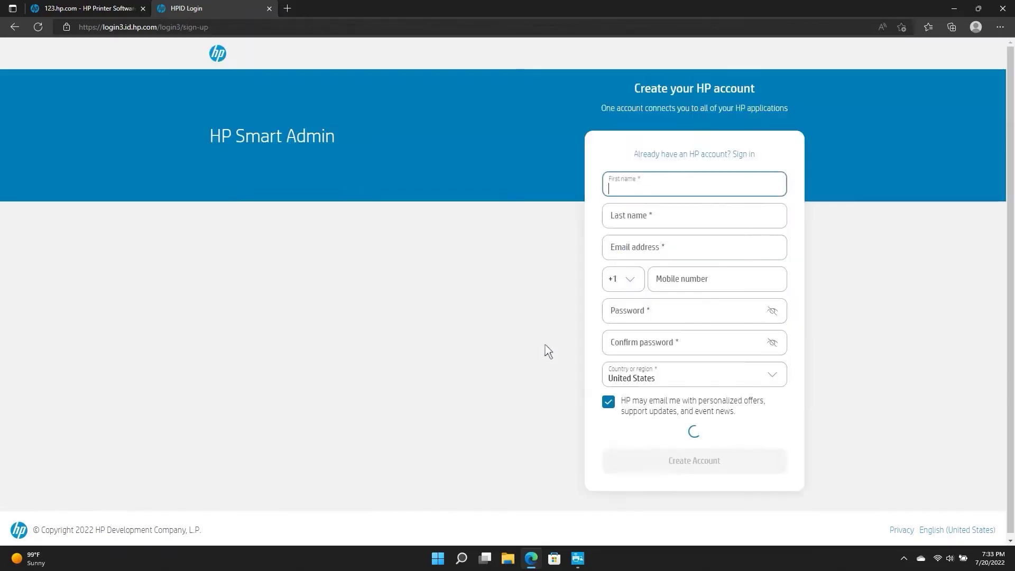
type("John")
key("Down")
key("Return")
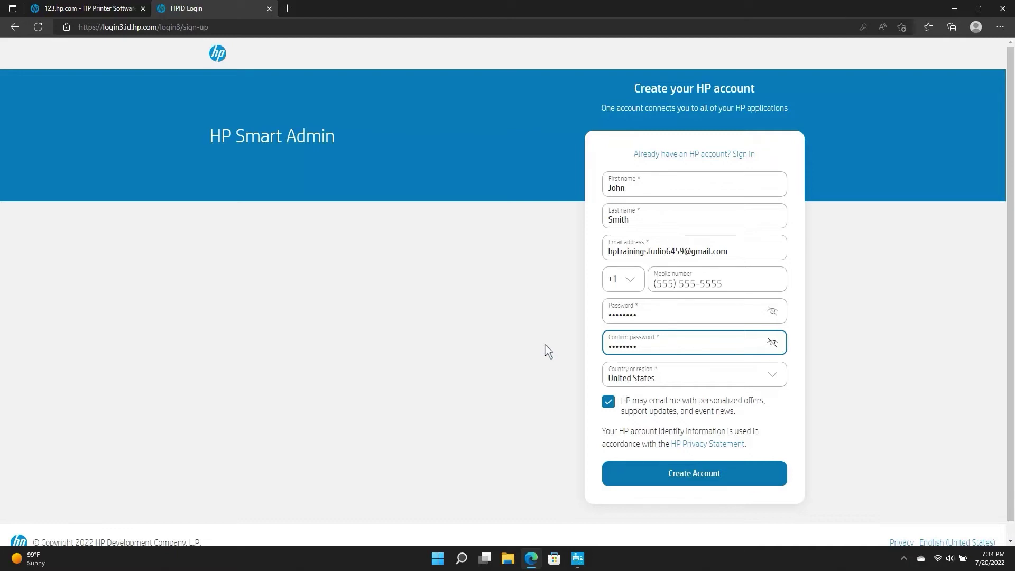
left_click(676, 475)
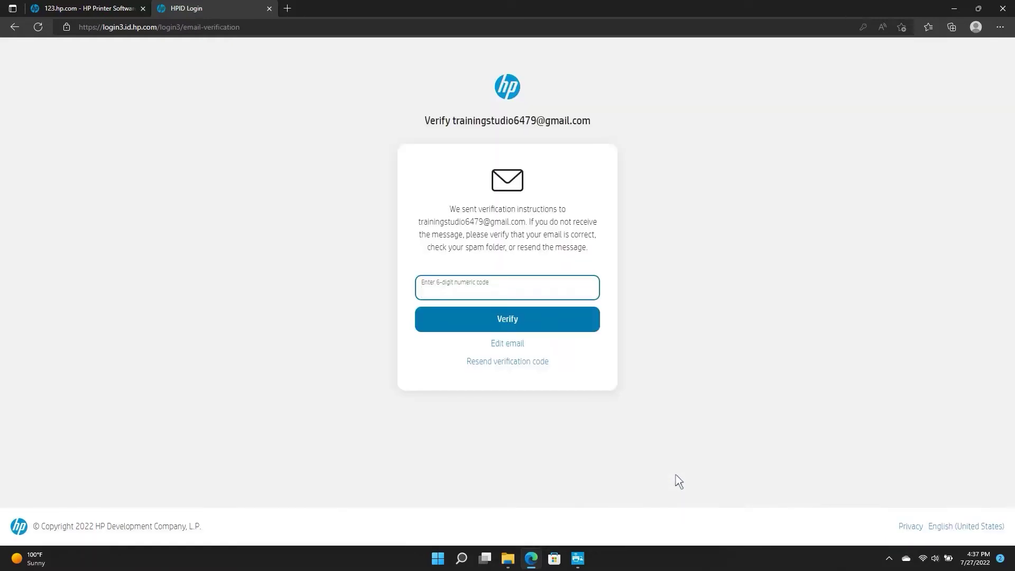
- Verify the HP account with the e-mailed 6-digit code and continue to printer setup
left_click(537, 328)
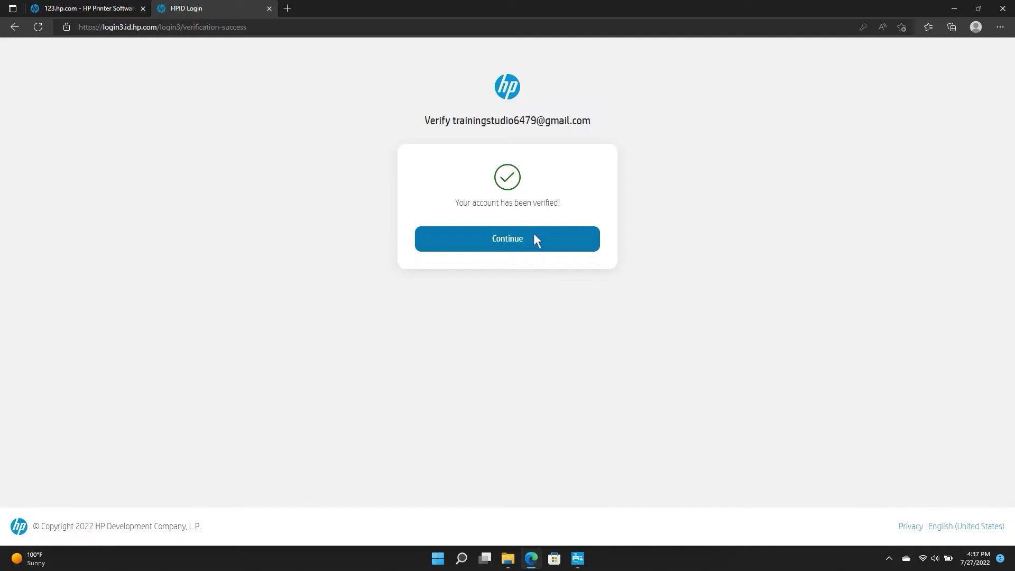
left_click(534, 238)
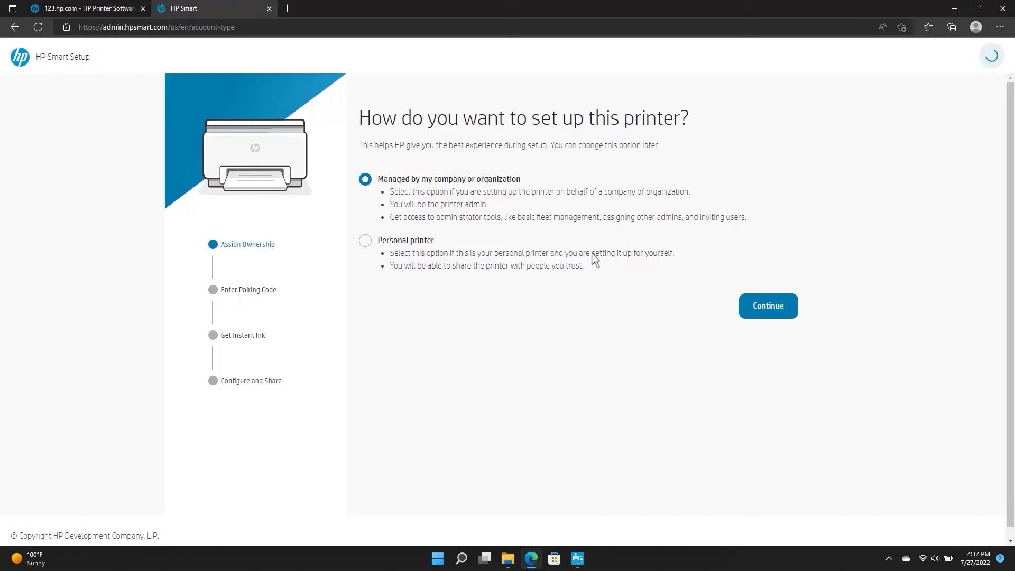
- Register the printer as company-managed under organization 'HP', accepting all services and automatic firmware updates
left_click(773, 312)
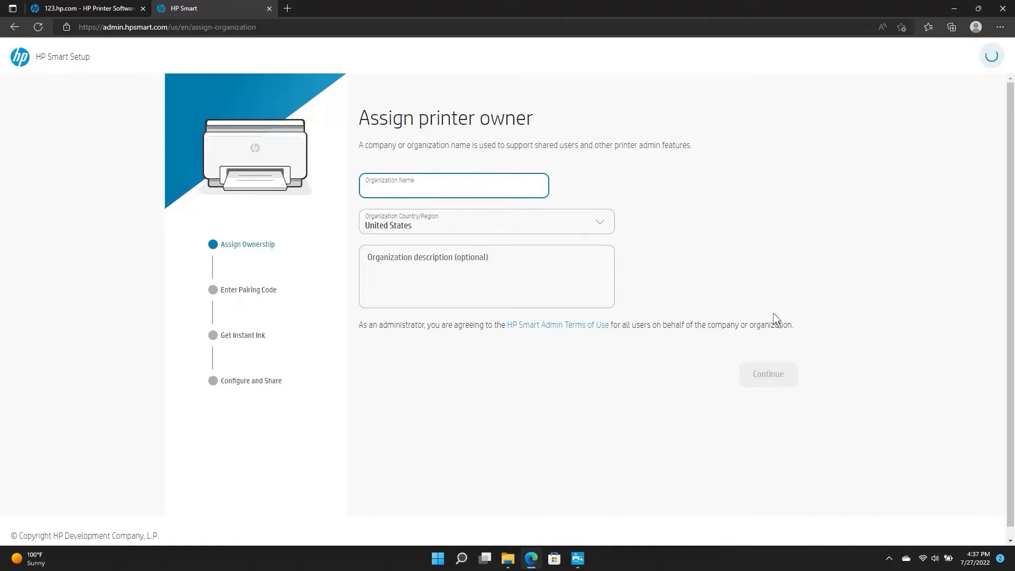
type("HP")
left_click(775, 319)
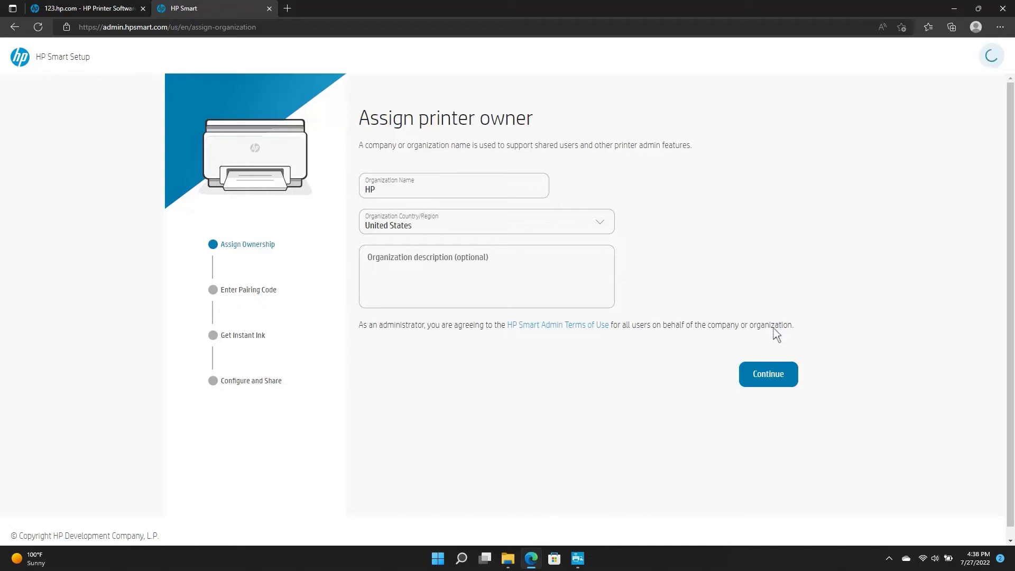
left_click(773, 375)
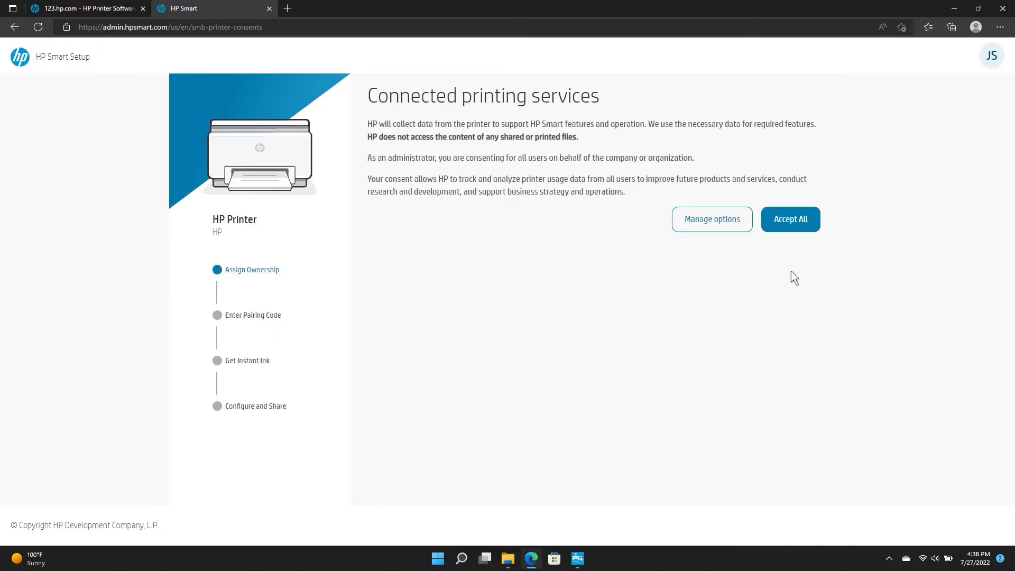
left_click(799, 220)
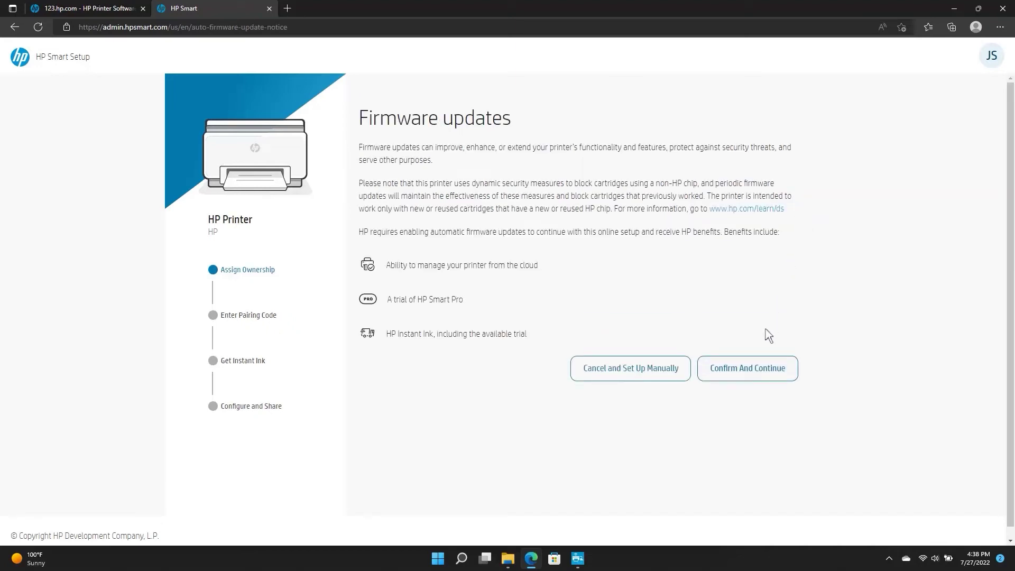
left_click(755, 364)
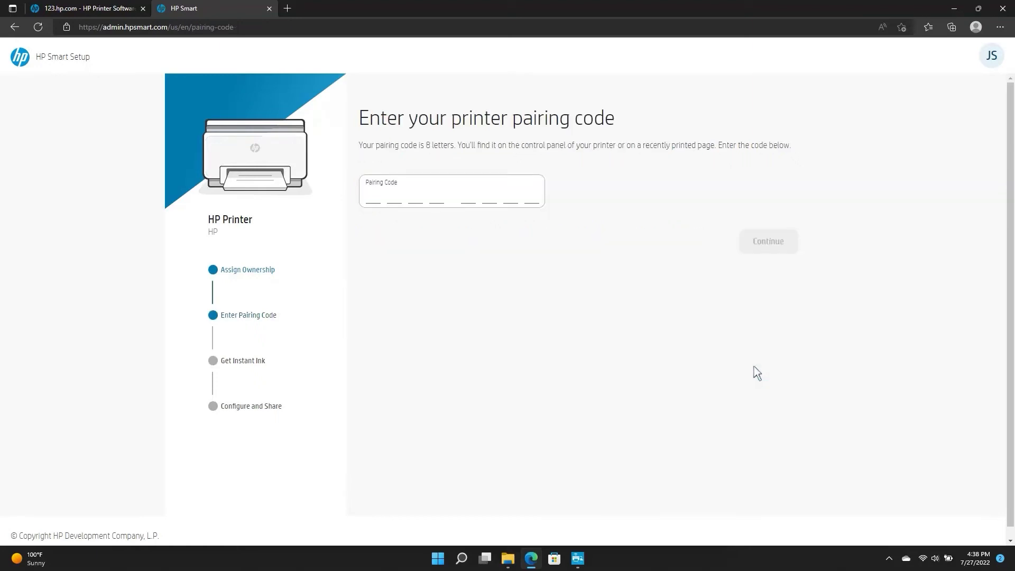
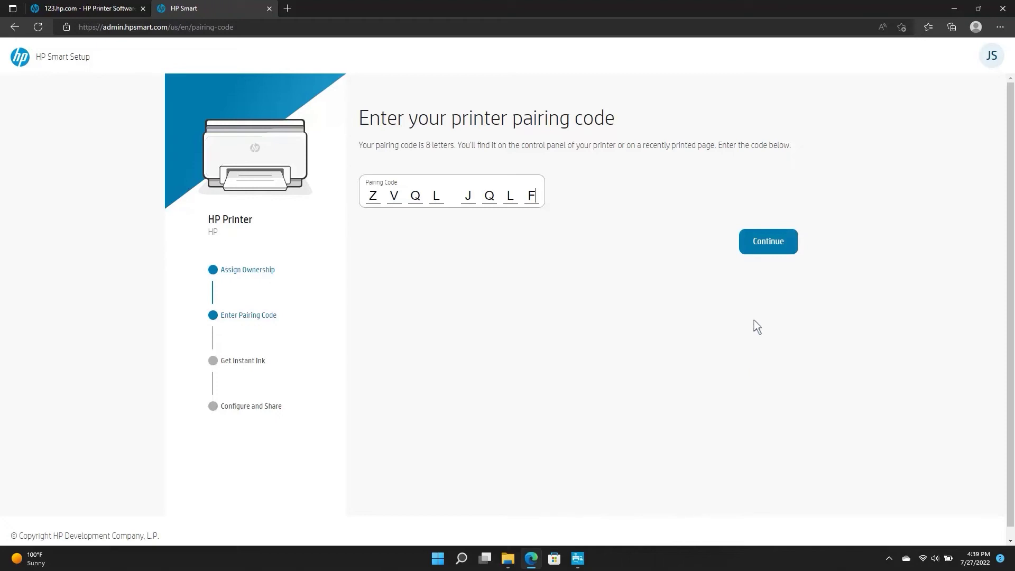
- Pair the printer using its pairing code and name it Office in Conference Room 2
left_click(755, 245)
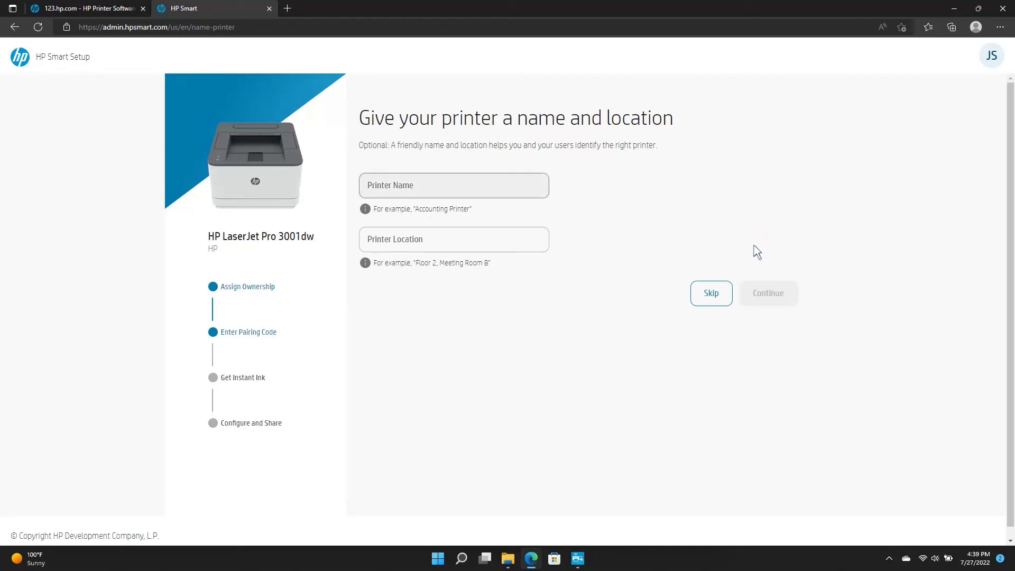
type("Office")
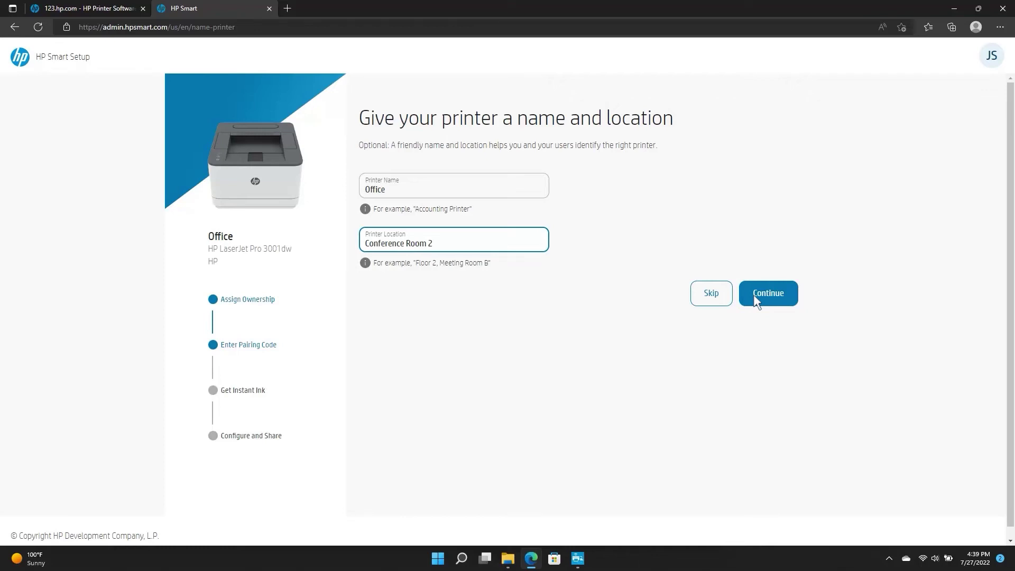
left_click(755, 298)
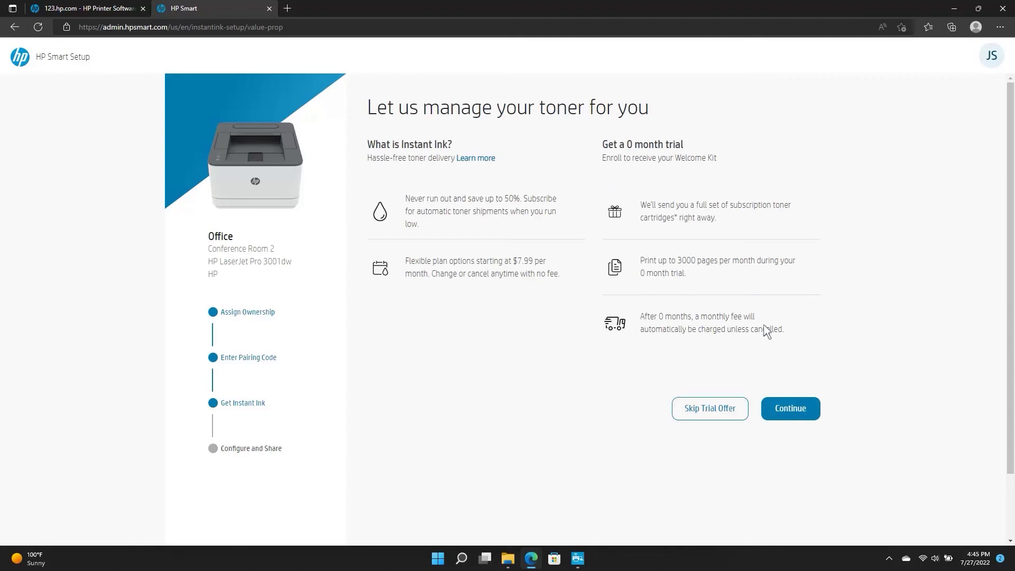
- Skip the Instant Ink trial offer and confirm the skip
left_click(795, 414)
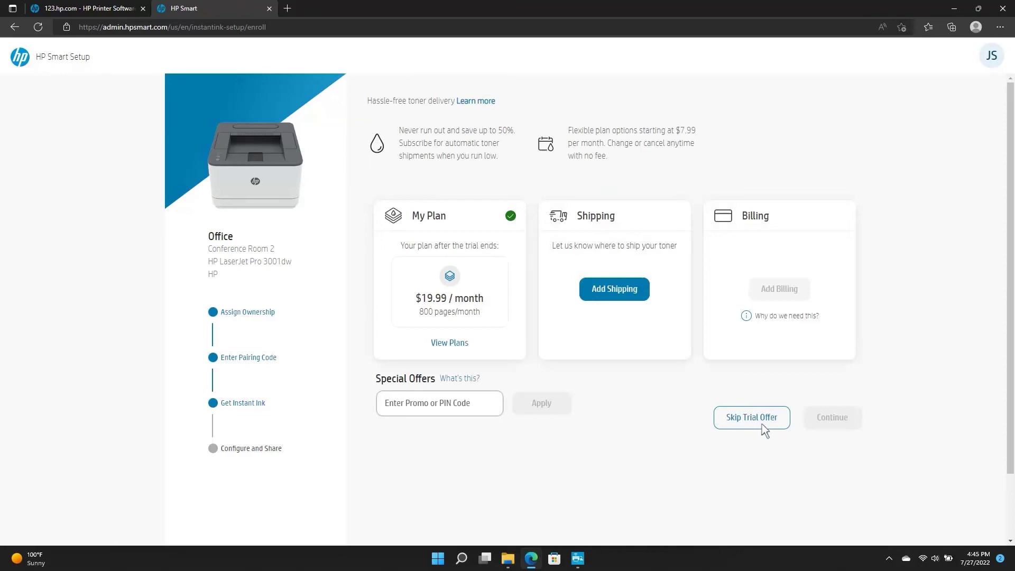
left_click(763, 430)
left_click(505, 372)
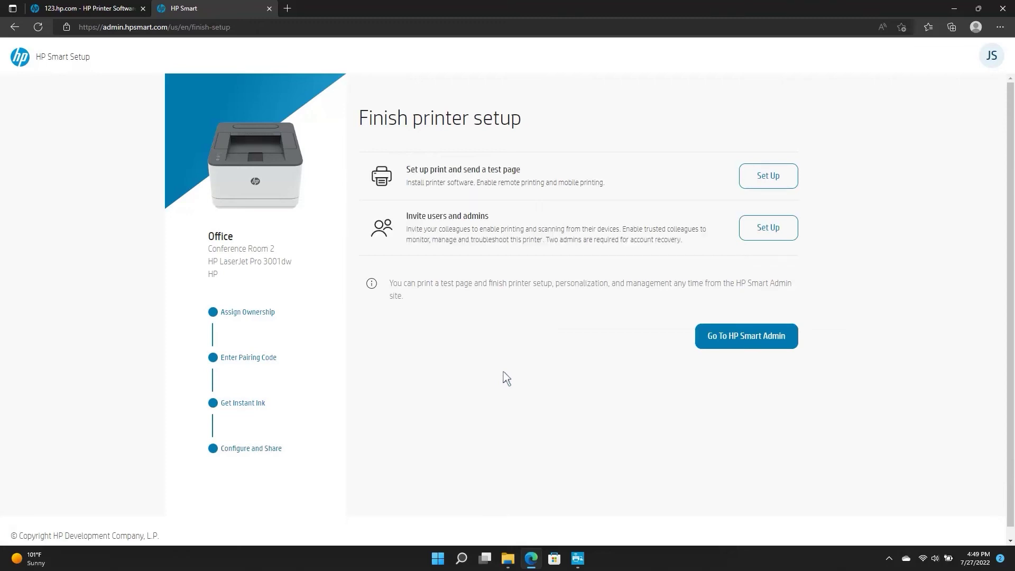
- Download the Basic_Webpack print driver and run it to launch the LaserJet installer
left_click(768, 176)
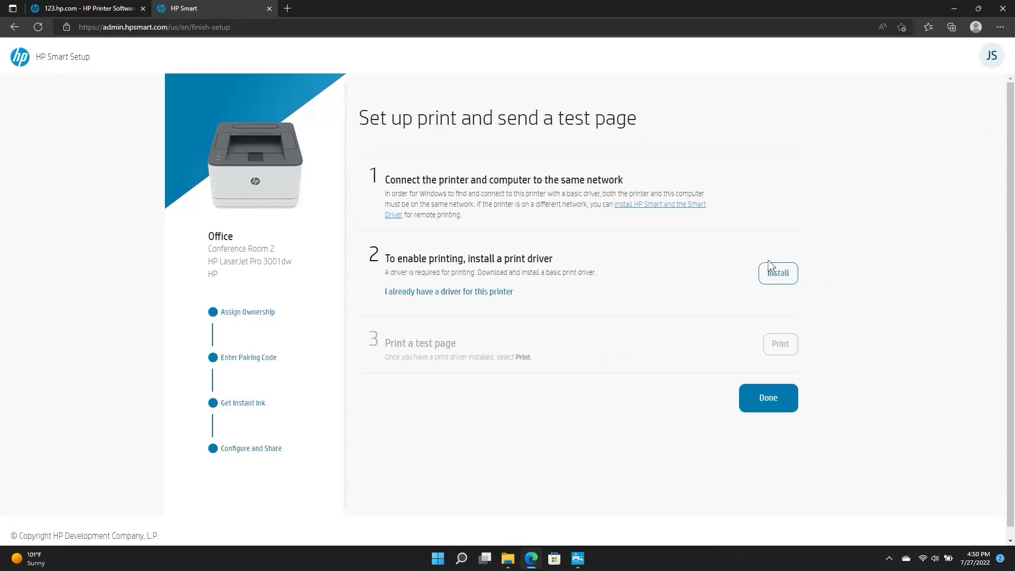
left_click(769, 278)
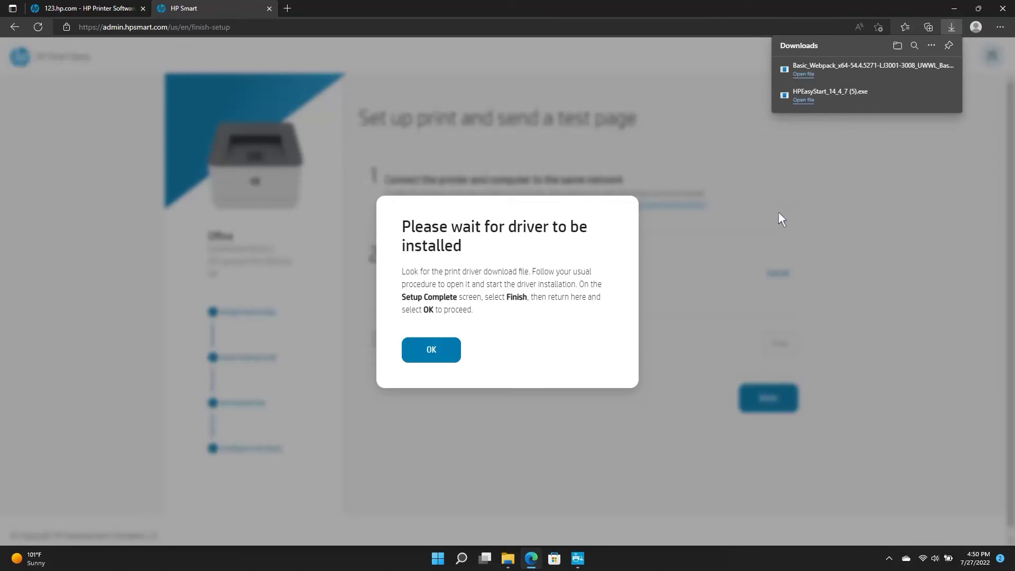
left_click(800, 75)
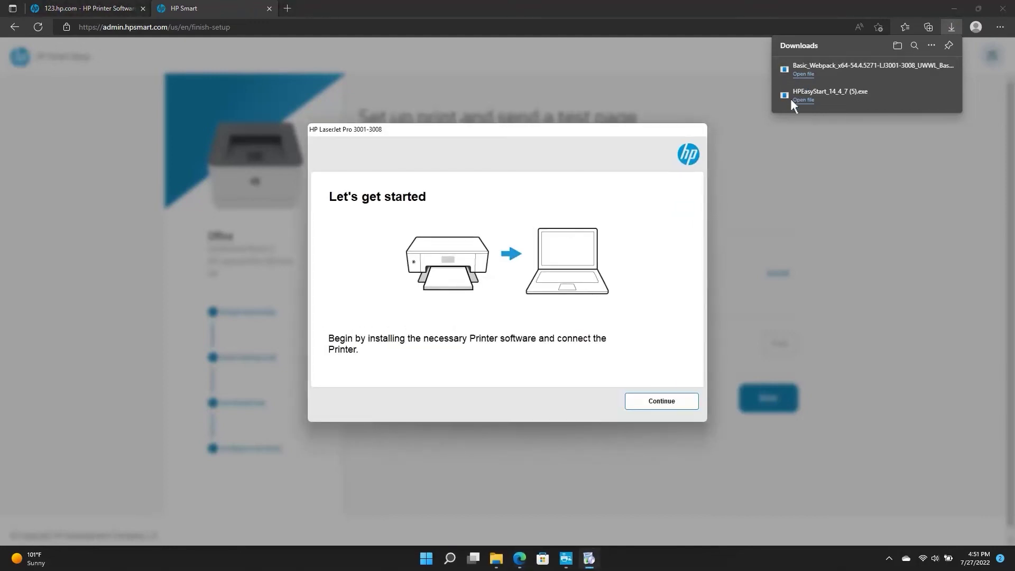
- Accept the driver license agreement and decline sending analytics data
left_click(671, 405)
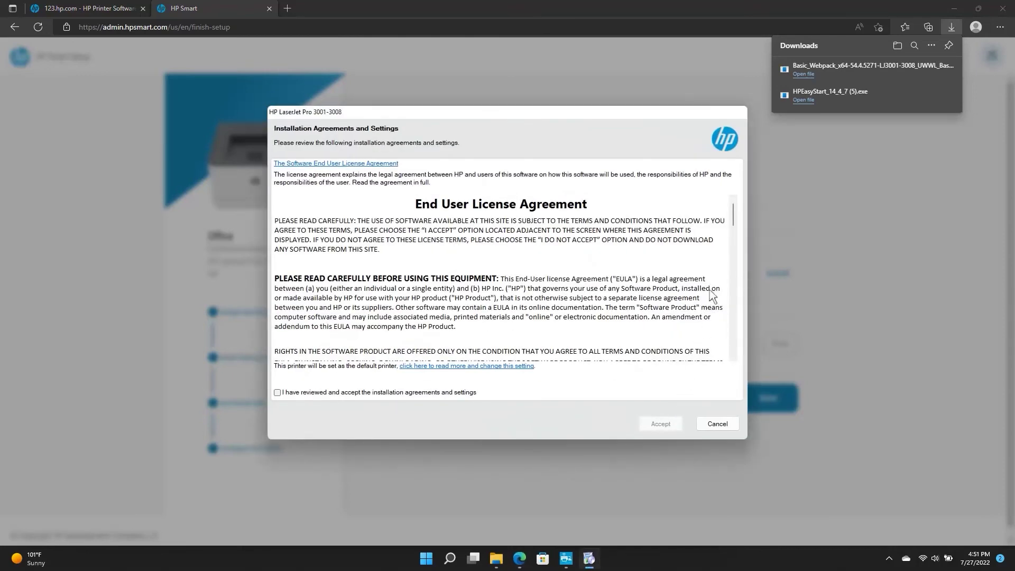
scroll(734, 216, "down", 2)
left_click_drag(735, 222, 736, 342)
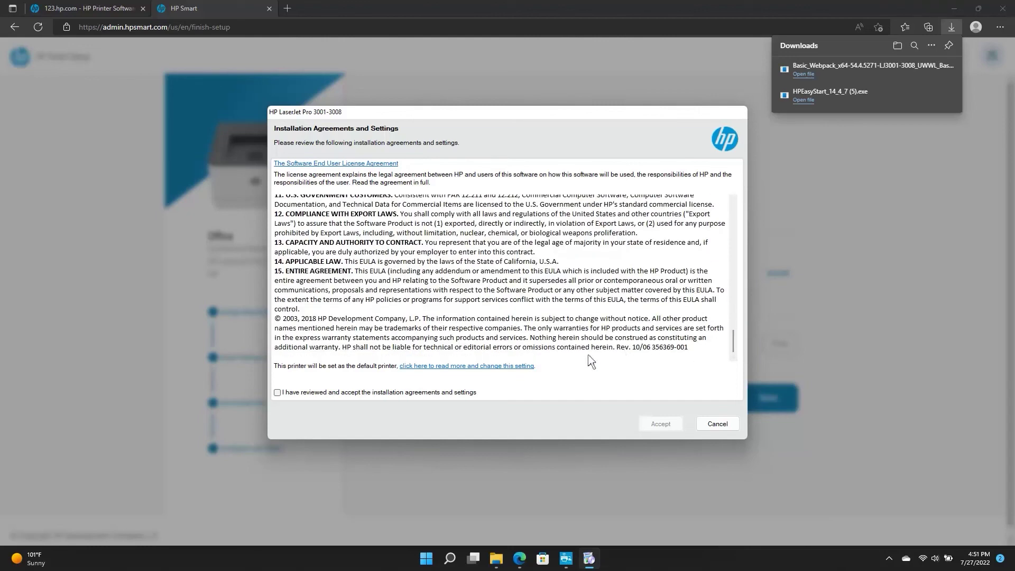
left_click(277, 393)
left_click(662, 424)
left_click(649, 424)
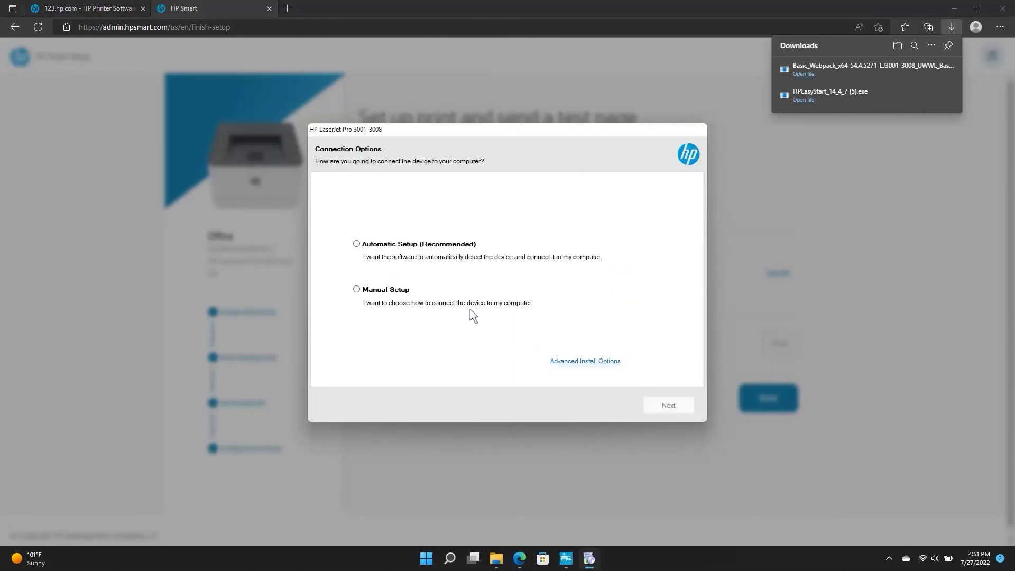
- Use Automatic Setup to install the driver for the detected LaserJet Pro 3001-3008, then close the installer
left_click(356, 244)
left_click(673, 406)
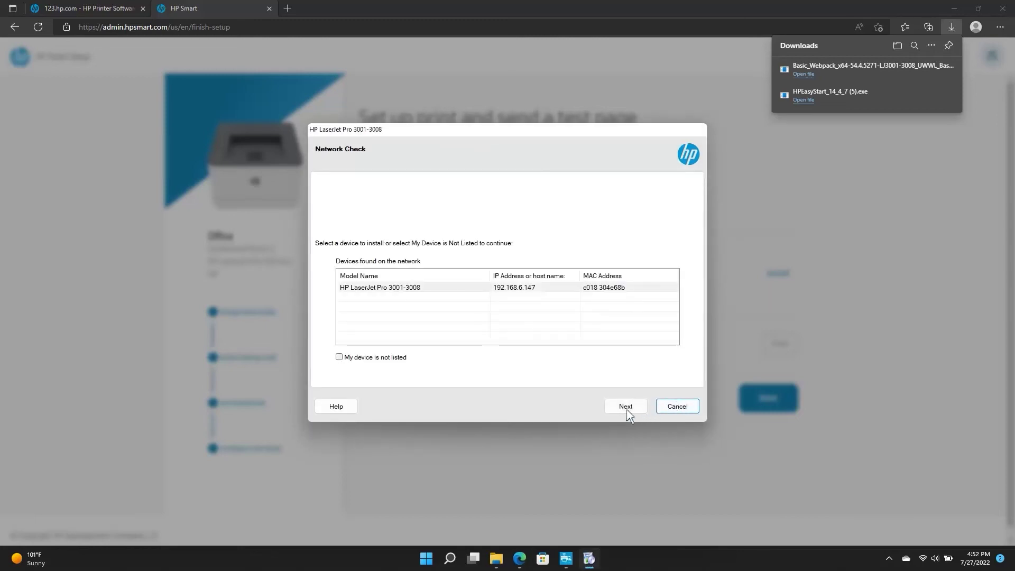
left_click(625, 406)
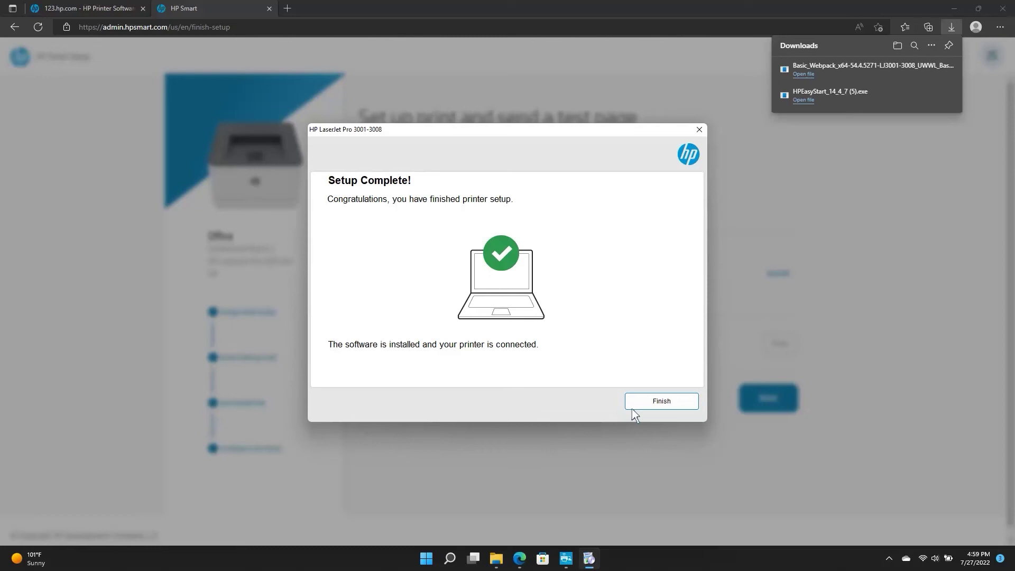
left_click(659, 405)
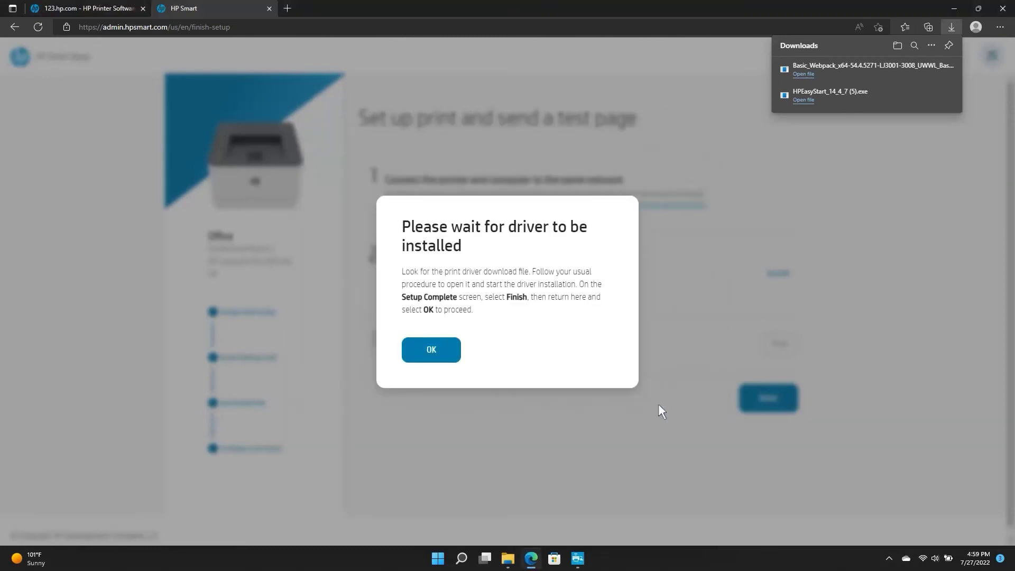
- Print a test page to the HP LaserJet Pro 3001-3008 and mark the print setup step done
left_click(659, 404)
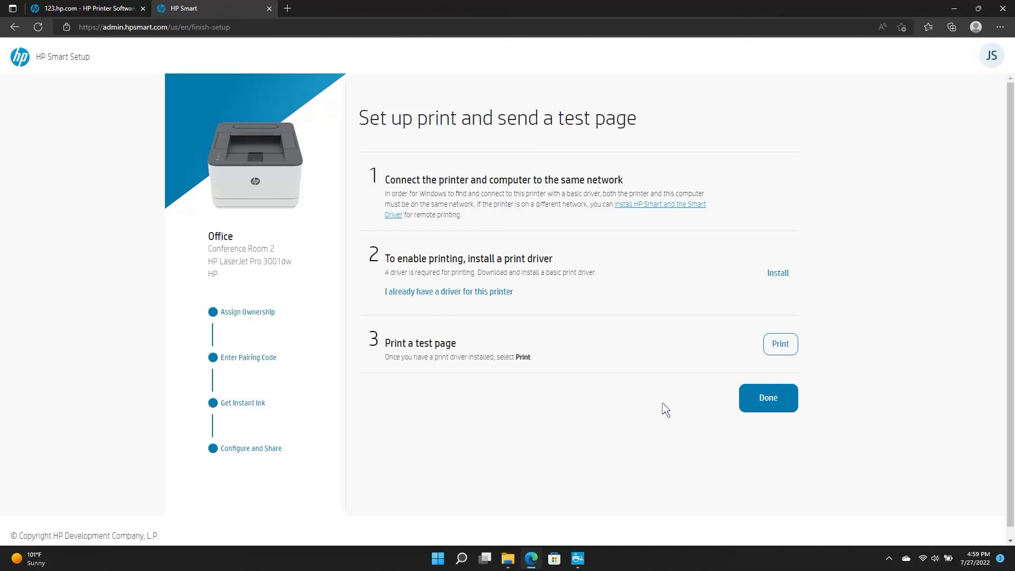
left_click(780, 349)
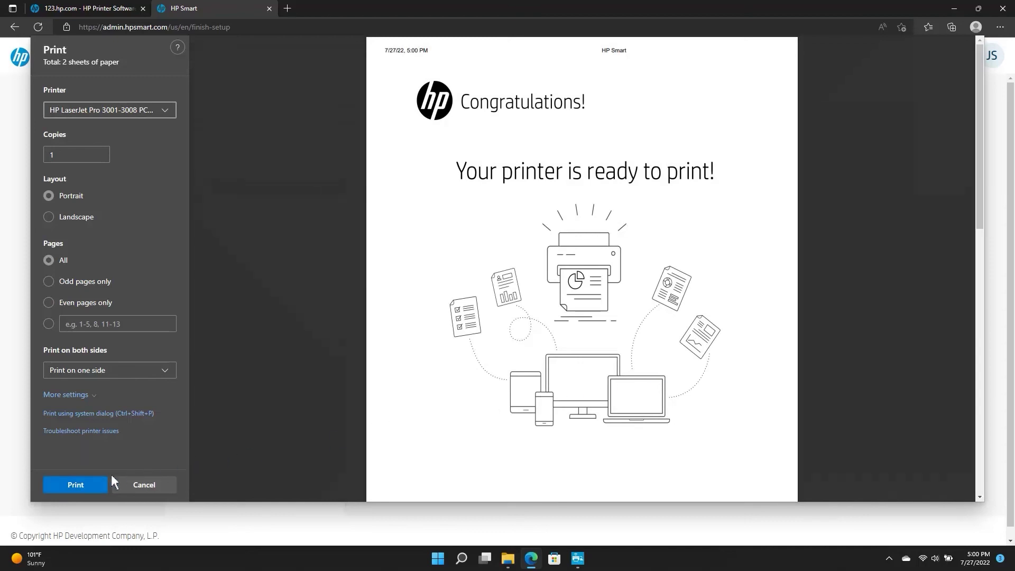
left_click(77, 482)
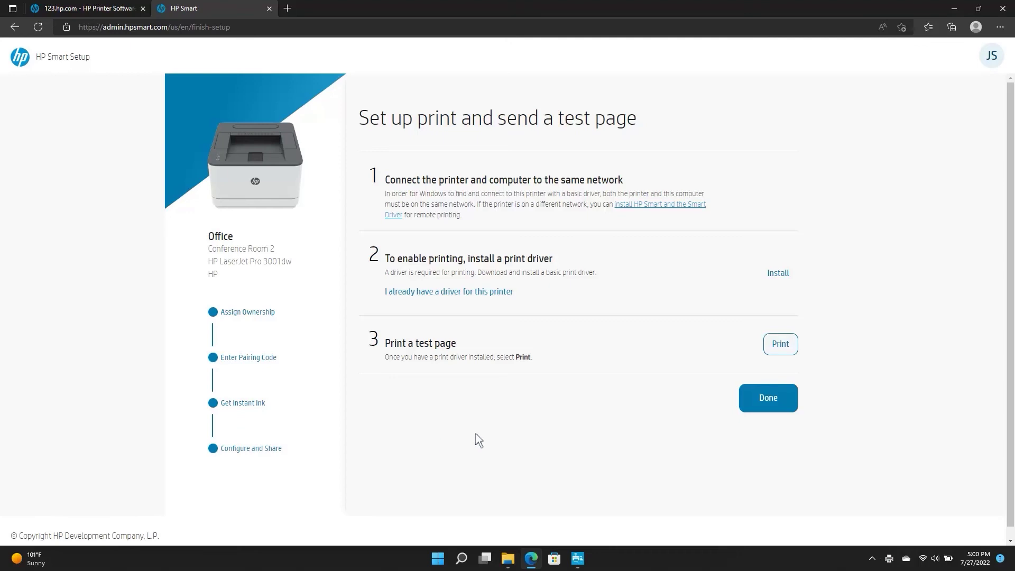
left_click(779, 395)
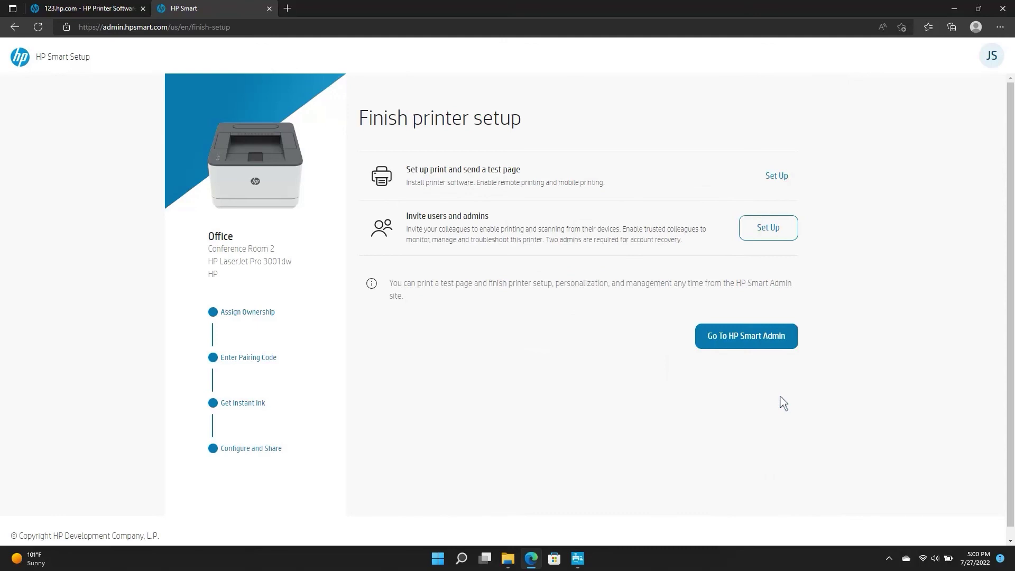
- Open the HP Smart Admin dashboard, check Printers and HP Instant Ink, and bookmark the Home page
left_click(782, 343)
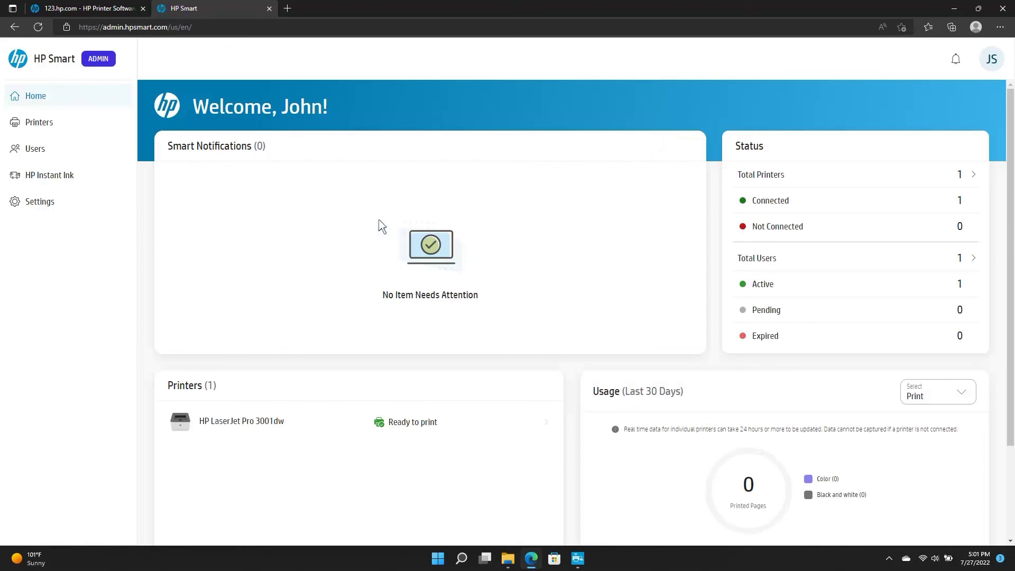
left_click(41, 124)
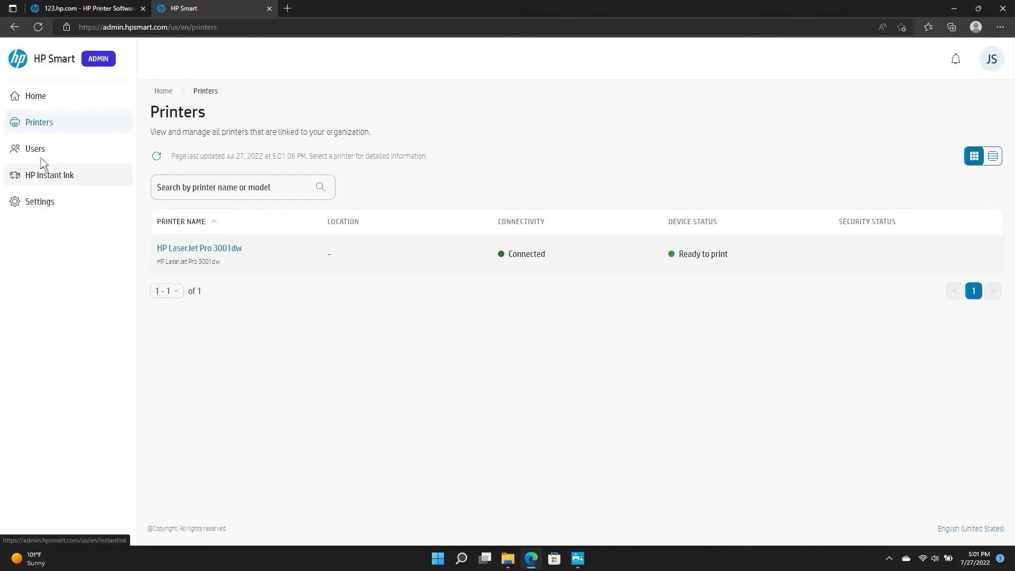
left_click(44, 178)
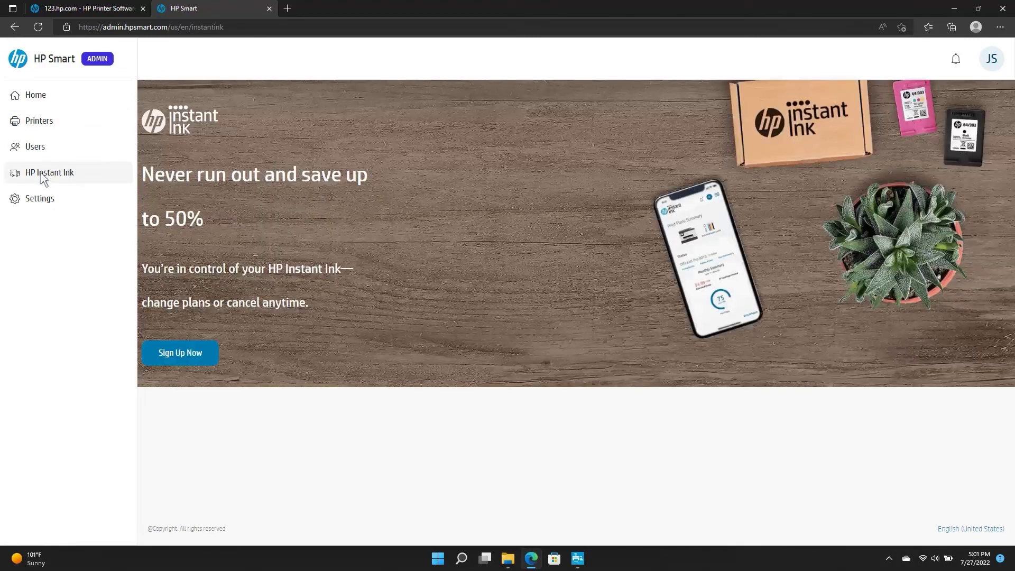
left_click(43, 98)
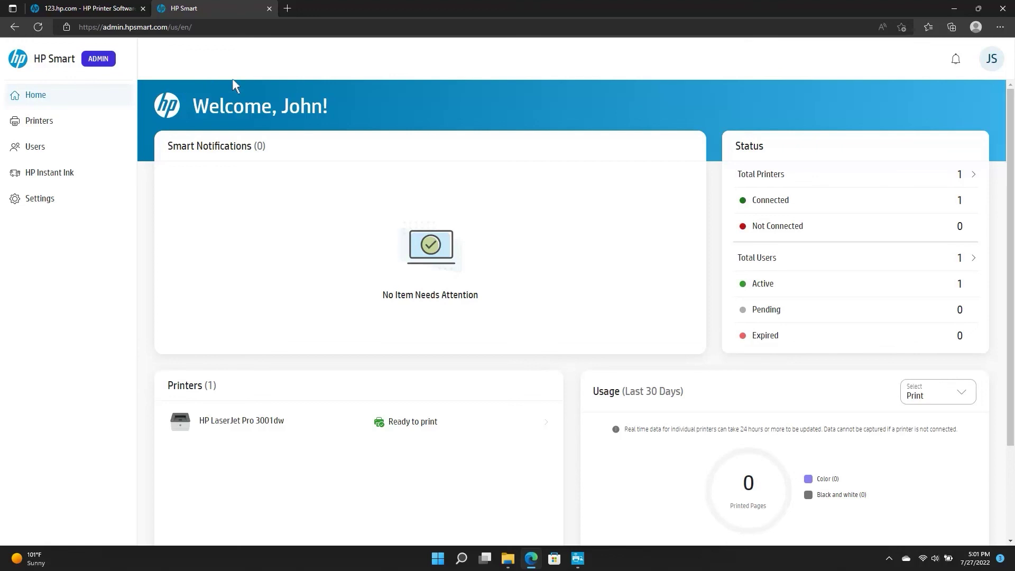
left_click(902, 27)
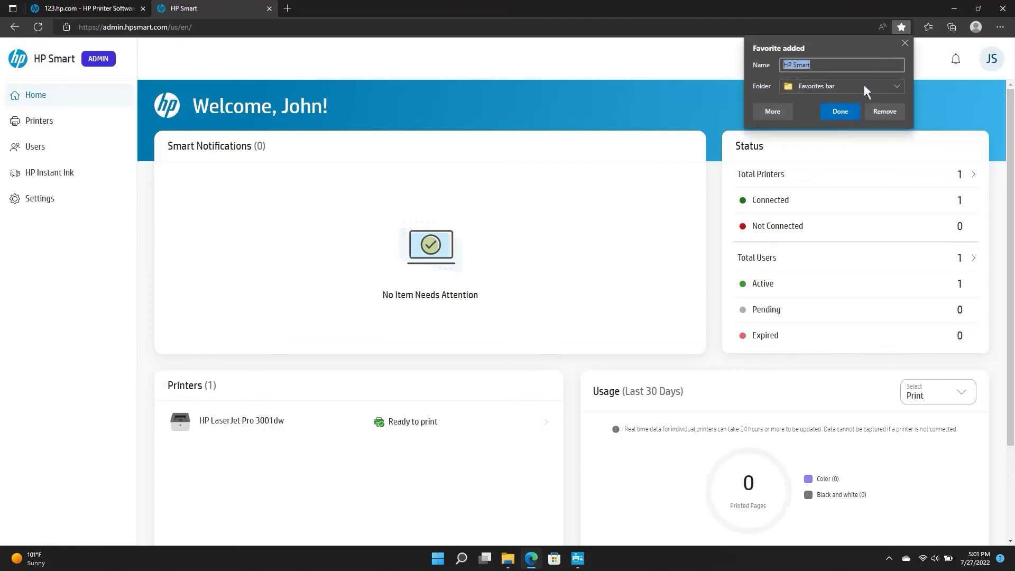
left_click(843, 113)
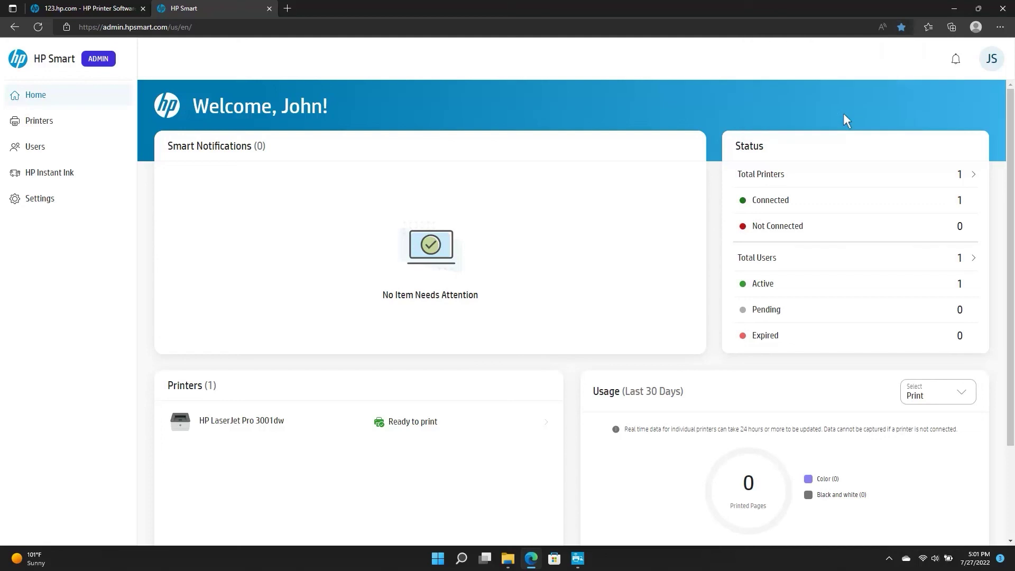